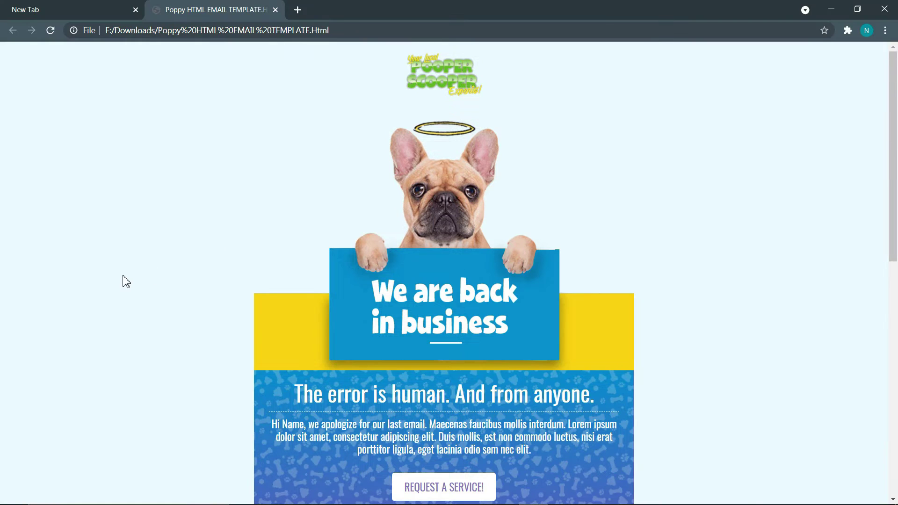
Review the Poppy HTML email template page, then open a new Chrome tab beside it
{"action": "scroll", "coordinate": [414, 191], "scroll_direction": "down", "scroll_amount": 10}
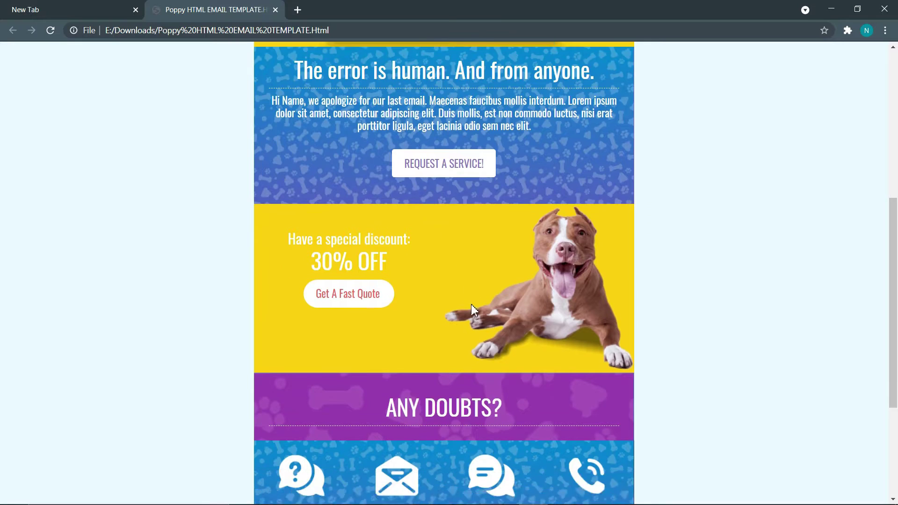
{"action": "scroll", "coordinate": [361, 327], "scroll_direction": "up", "scroll_amount": 1}
{"action": "scroll", "coordinate": [360, 328], "scroll_direction": "up", "scroll_amount": 15}
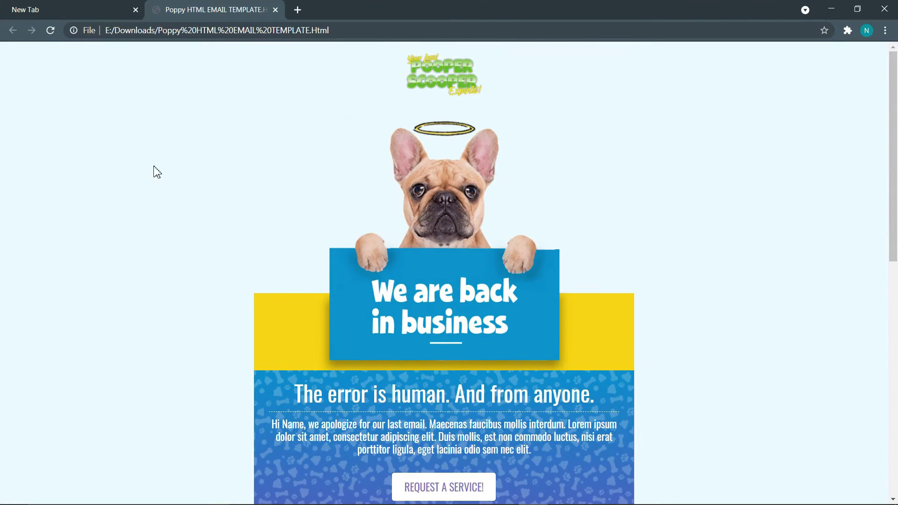
{"action": "left_click", "coordinate": [297, 10]}
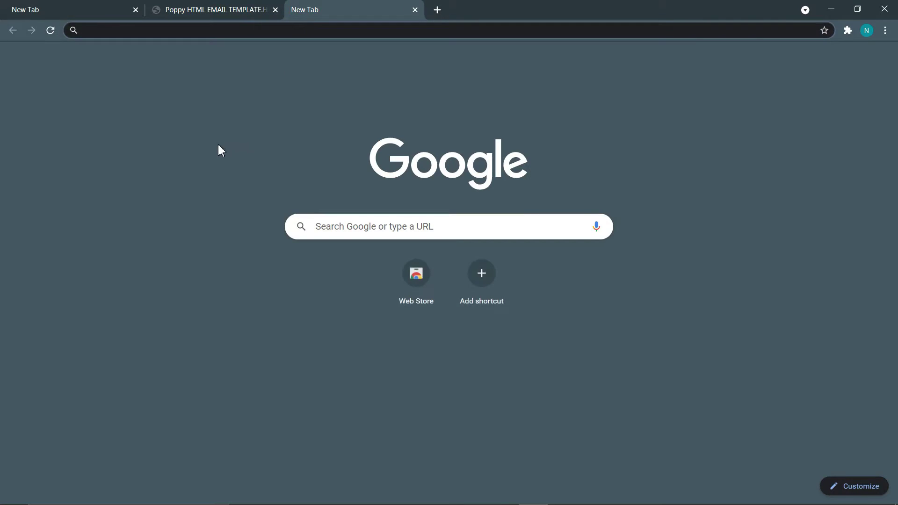
Turn on Templates in Gmail's Advanced settings and save the changes
{"action": "left_click", "coordinate": [783, 63]}
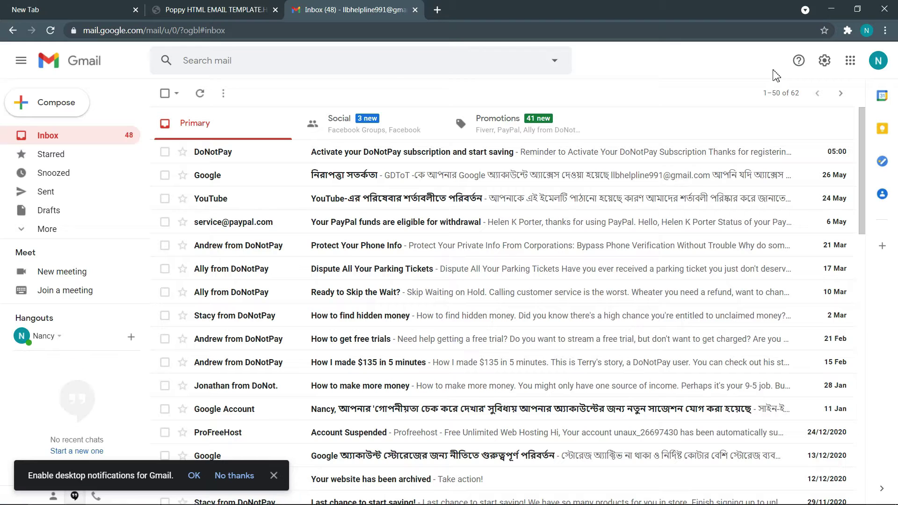
{"action": "left_click", "coordinate": [824, 61]}
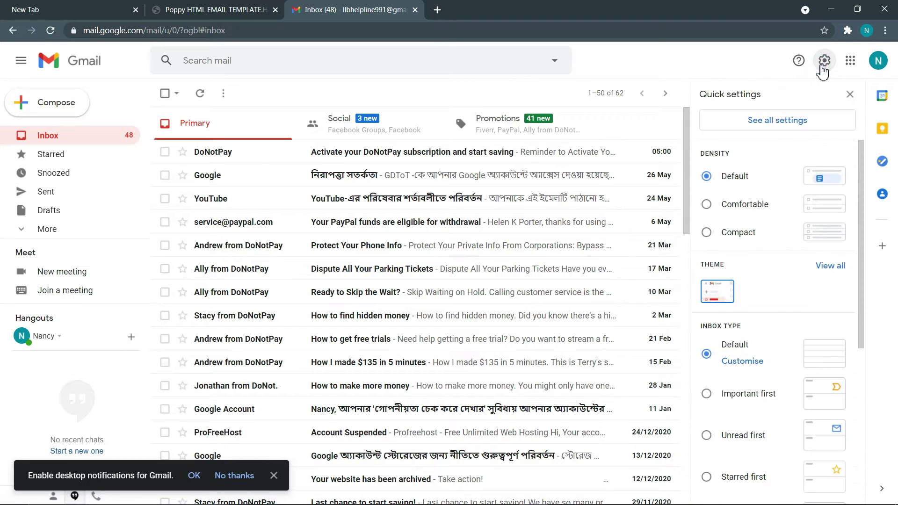
{"action": "left_click", "coordinate": [785, 132]}
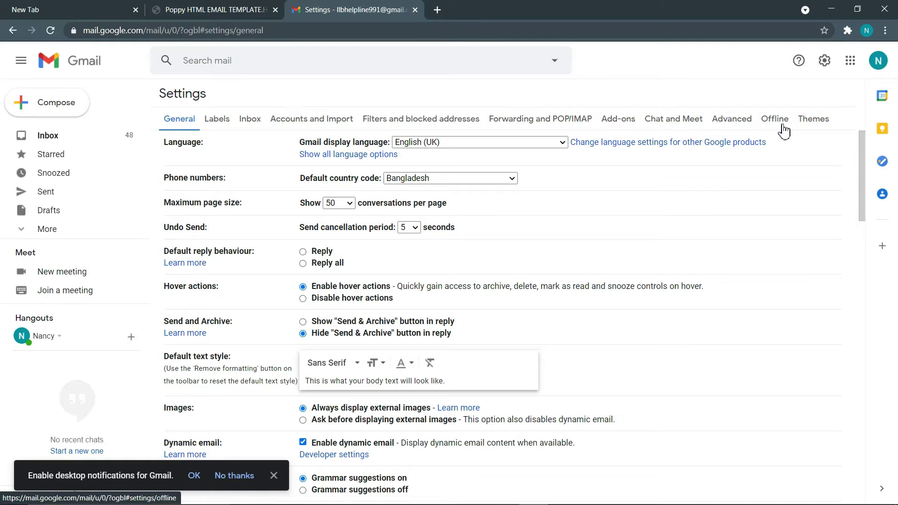
{"action": "left_click", "coordinate": [729, 123]}
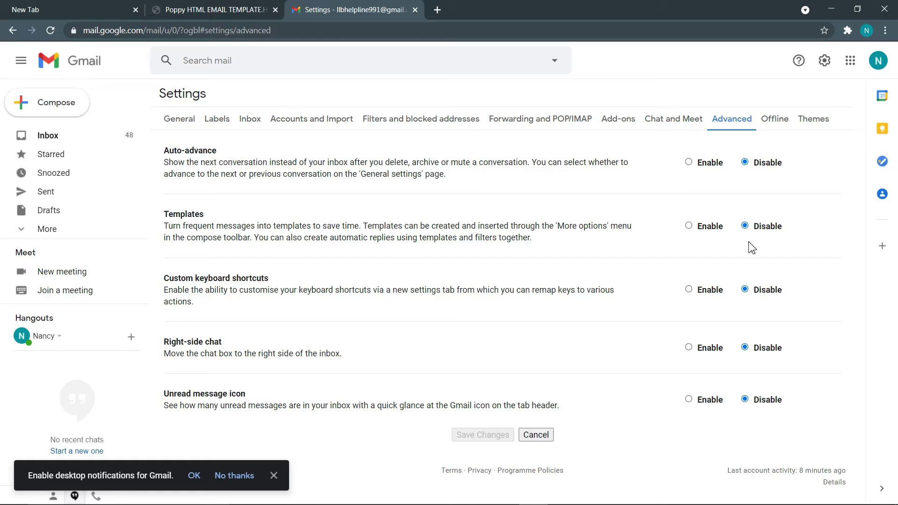
{"action": "left_click", "coordinate": [689, 226]}
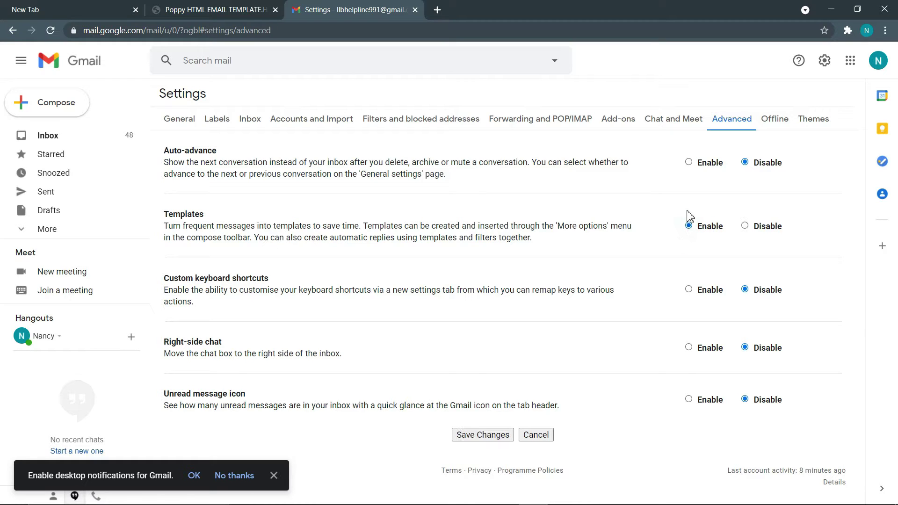
{"action": "left_click", "coordinate": [472, 436]}
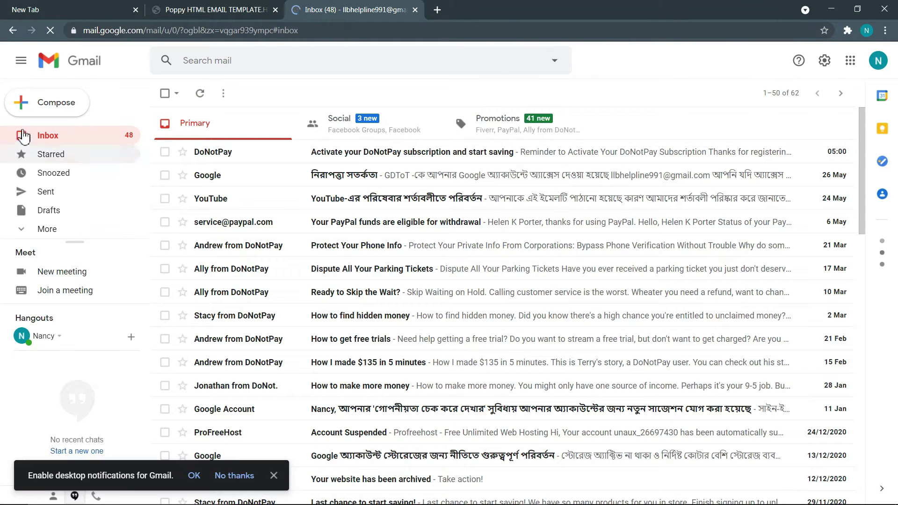
Start a new Gmail message and put the cursor in its body
{"action": "left_click", "coordinate": [47, 106]}
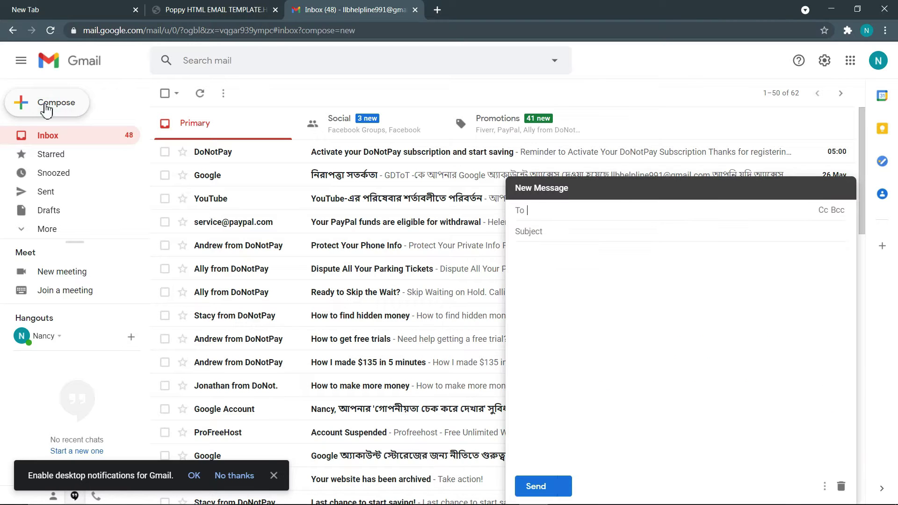
{"action": "left_click", "coordinate": [533, 268]}
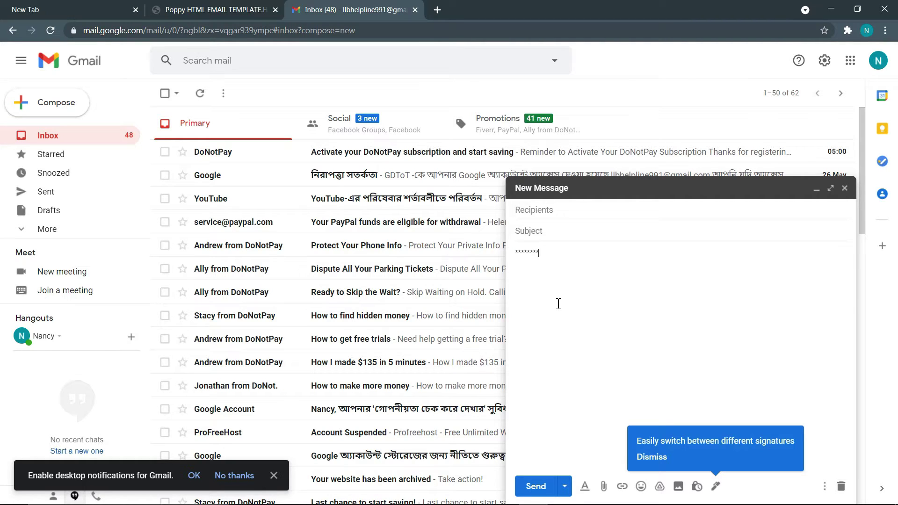
Open Poppy HTML EMAIL TEMPLATE.Html from Downloads in Visual Studio Code
{"action": "left_click", "coordinate": [446, 500]}
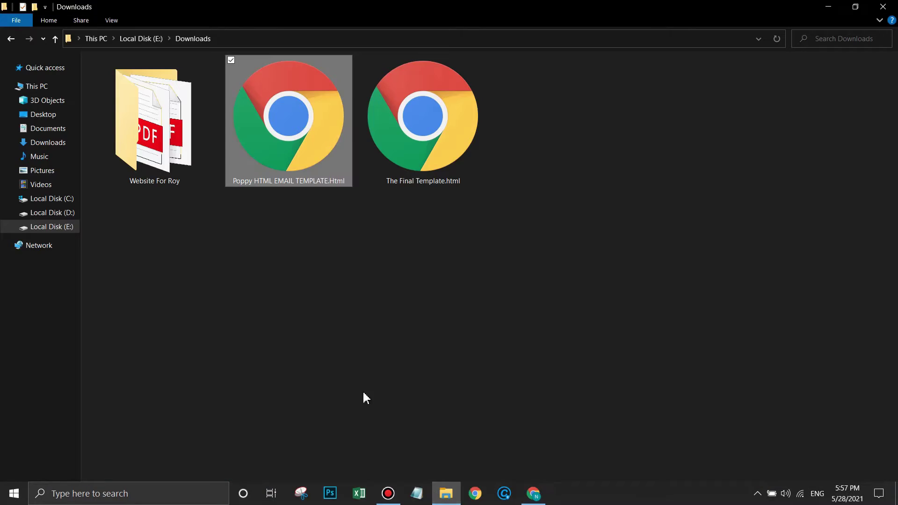
{"action": "right_click", "coordinate": [292, 166]}
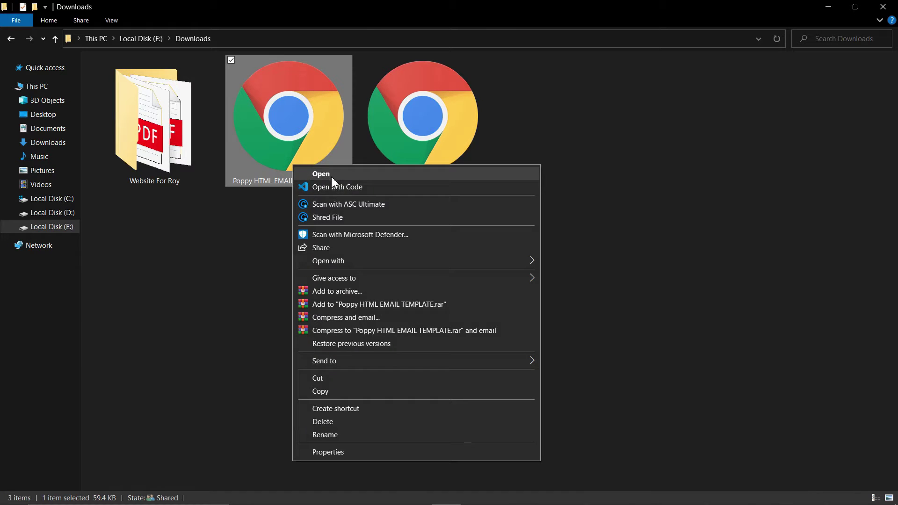
{"action": "left_click", "coordinate": [363, 187]}
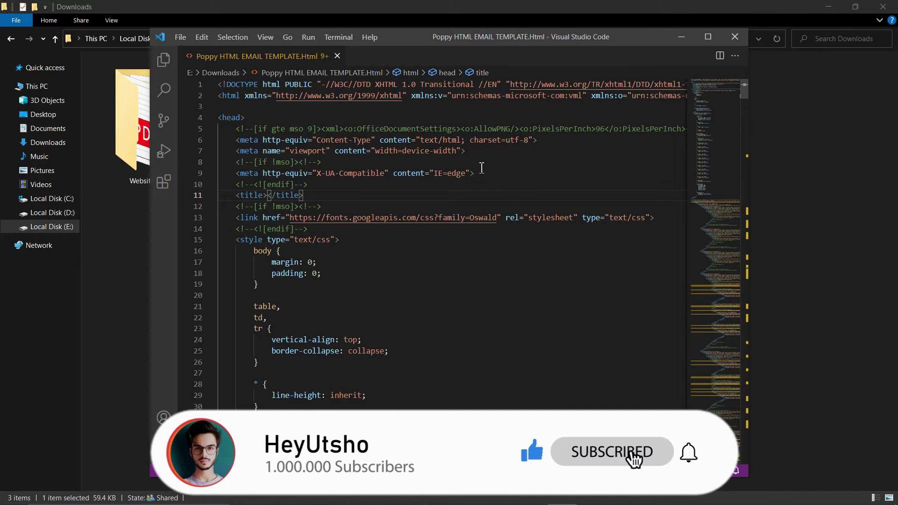
Copy the template's entire HTML source in VS Code, then close the editor
{"action": "scroll", "coordinate": [482, 167], "scroll_direction": "down", "scroll_amount": 5}
{"action": "scroll", "coordinate": [482, 167], "scroll_direction": "up", "scroll_amount": 5}
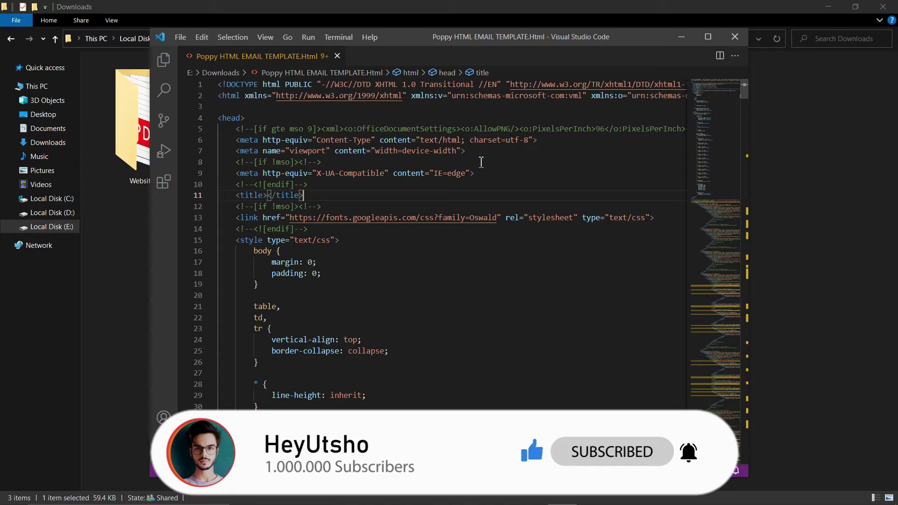
{"action": "left_click_drag", "start_coordinate": [745, 94], "coordinate": [725, 82]}
{"action": "left_click", "coordinate": [503, 173]}
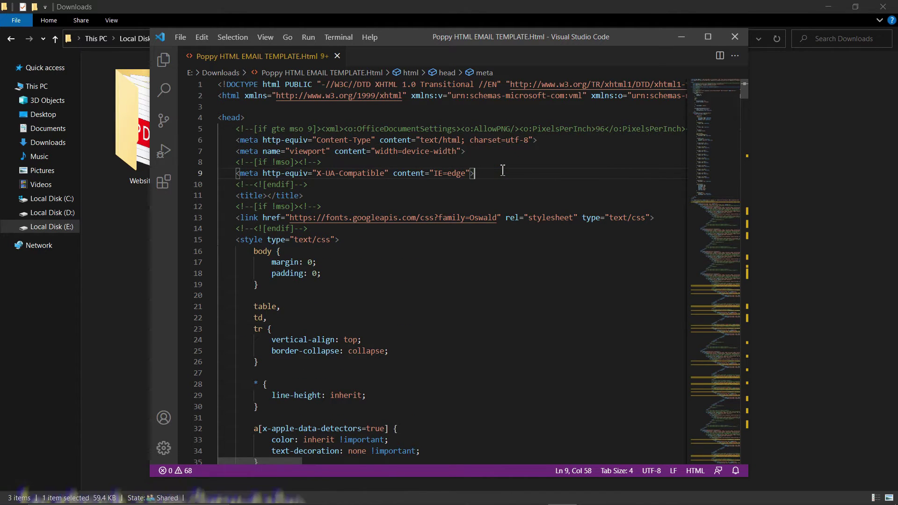
{"action": "key", "text": "ctrl+a"}
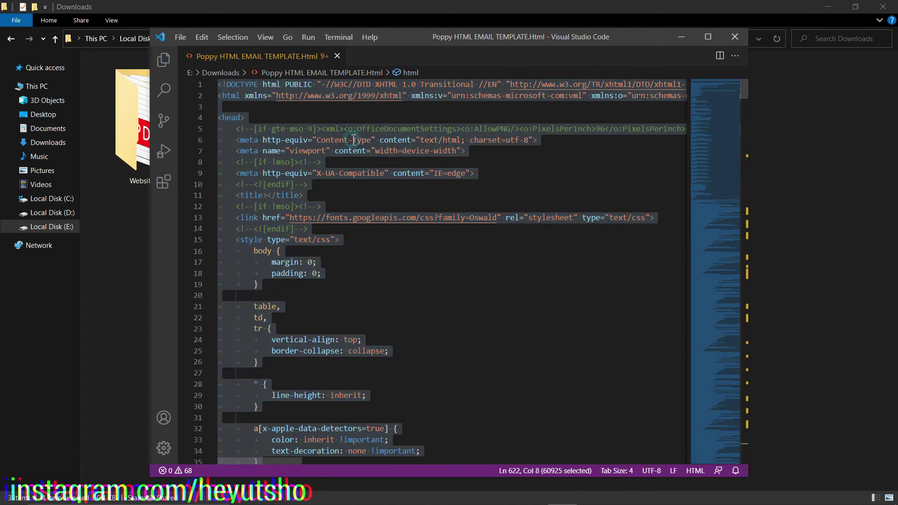
{"action": "right_click", "coordinate": [353, 145]}
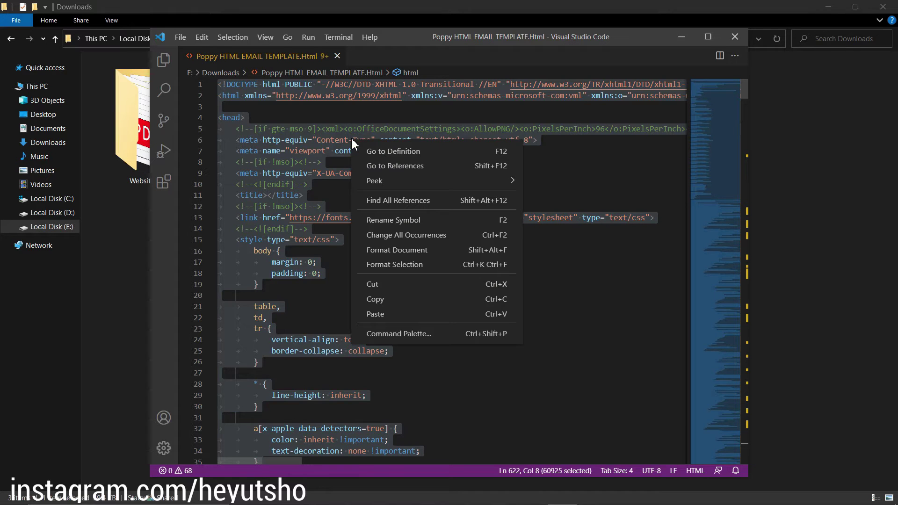
{"action": "left_click", "coordinate": [392, 301]}
{"action": "left_click", "coordinate": [735, 37]}
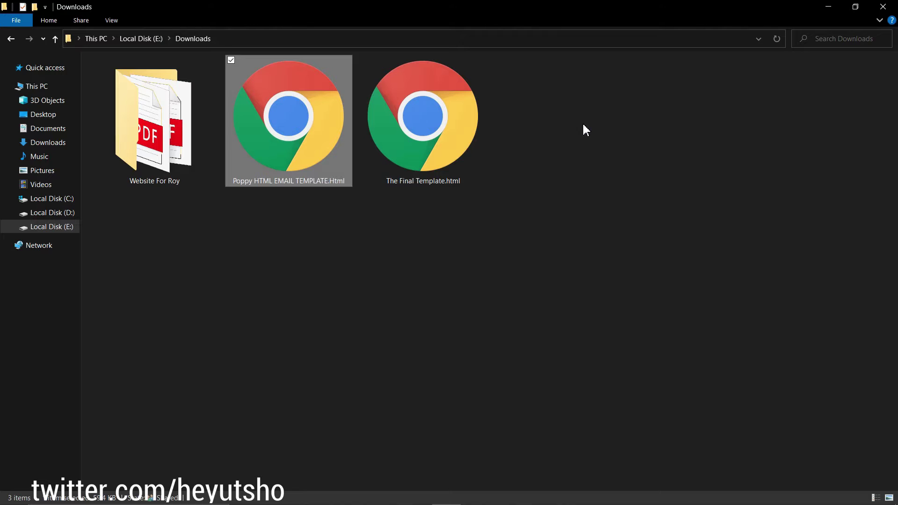
Inspect the asterisk placeholder in the message body with Chrome DevTools
{"action": "left_click", "coordinate": [884, 6]}
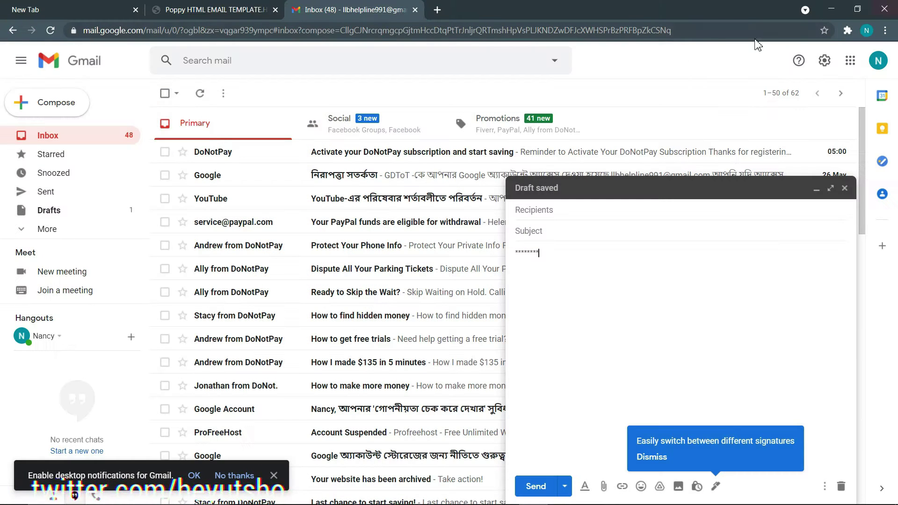
{"action": "left_click_drag", "start_coordinate": [562, 252], "coordinate": [532, 249]}
{"action": "right_click", "coordinate": [518, 253]}
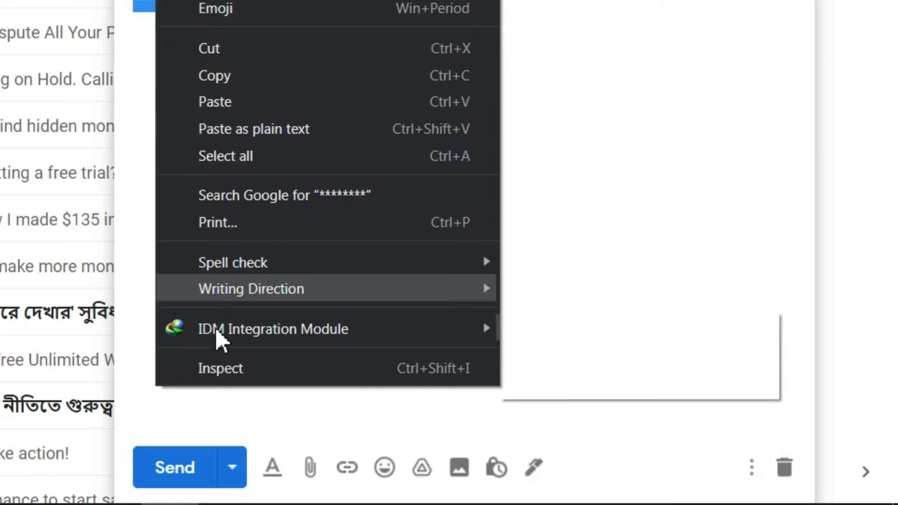
{"action": "left_click", "coordinate": [228, 369]}
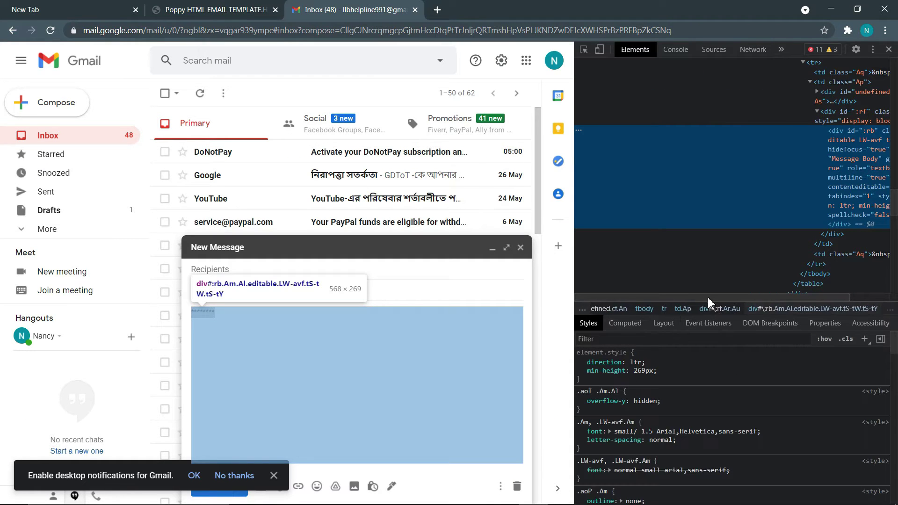
{"action": "left_click_drag", "start_coordinate": [708, 298], "coordinate": [866, 296]}
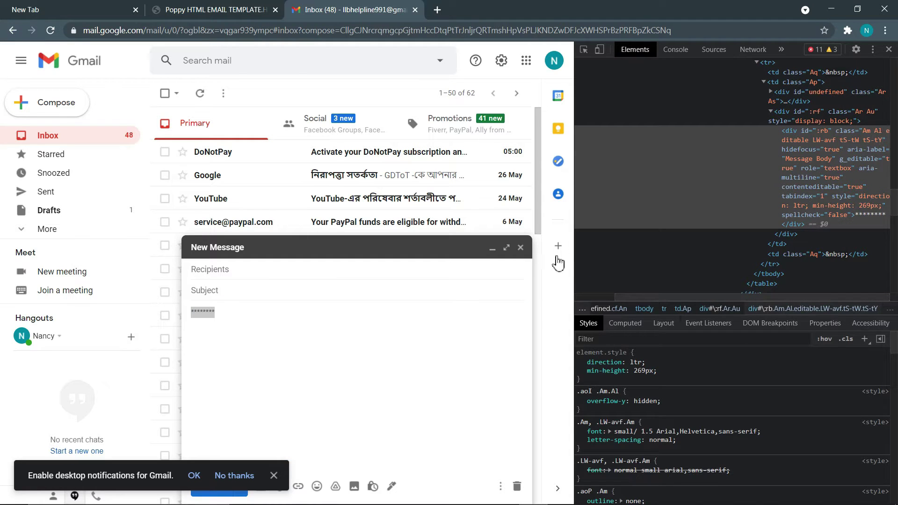
{"action": "left_click_drag", "start_coordinate": [574, 252], "coordinate": [517, 249]}
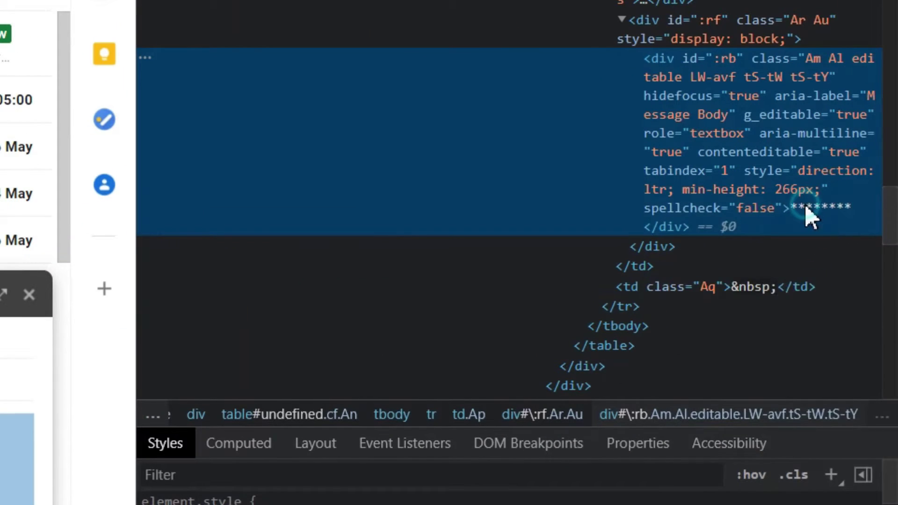
Paste the copied template HTML into the body element via Edit as HTML, then apply it
{"action": "right_click", "coordinate": [852, 204]}
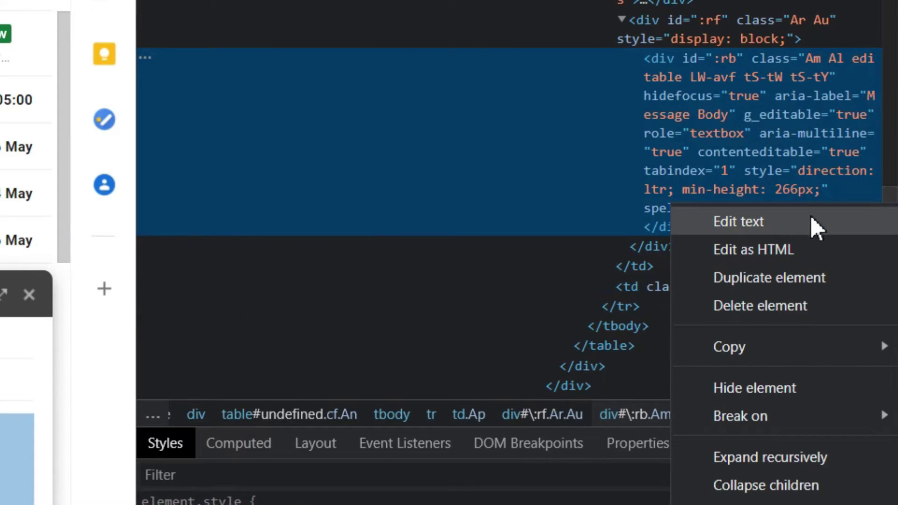
{"action": "left_click", "coordinate": [789, 242]}
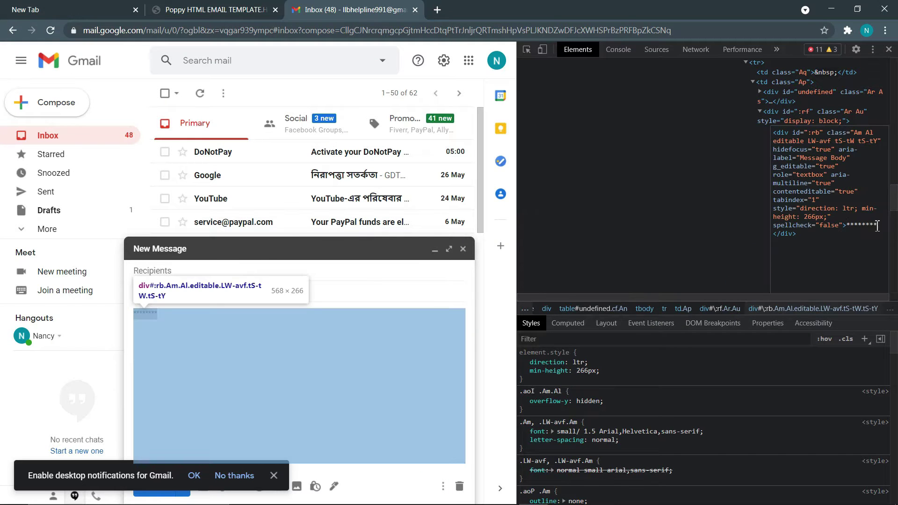
{"action": "left_click", "coordinate": [876, 226]}
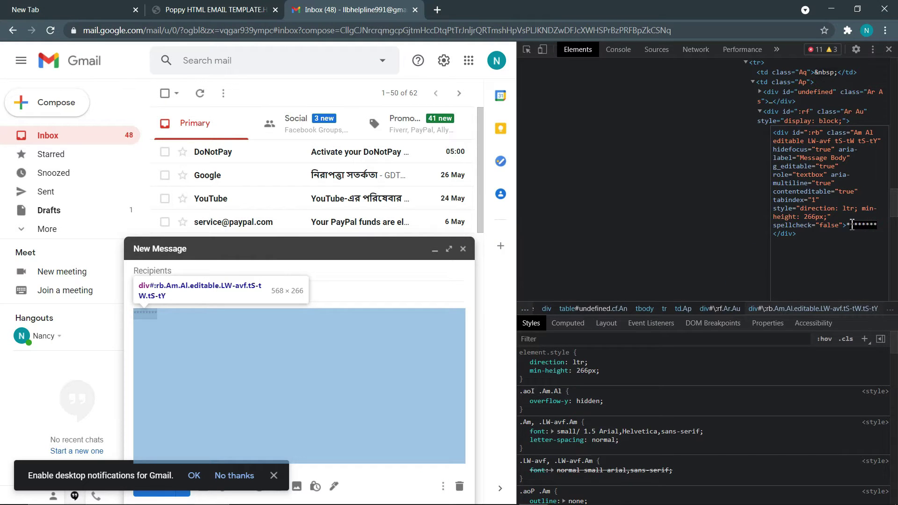
{"action": "right_click", "coordinate": [858, 225]}
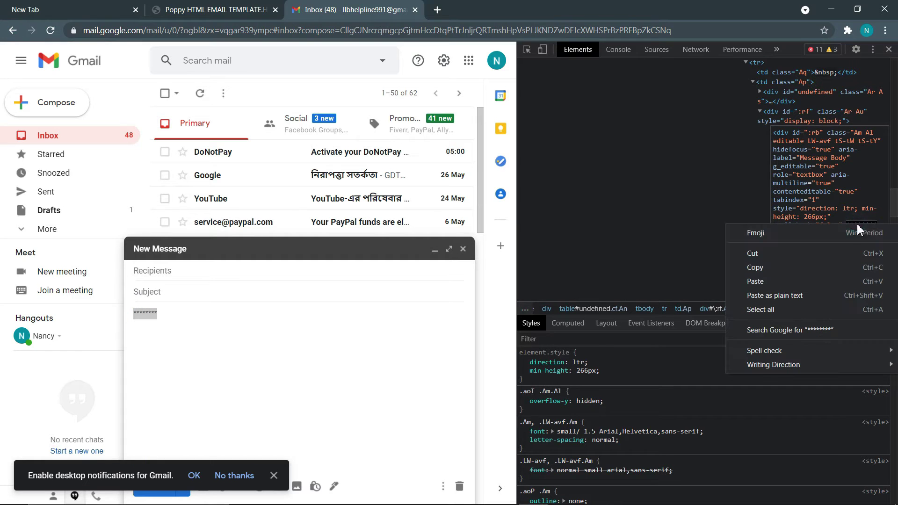
{"action": "left_click", "coordinate": [811, 283]}
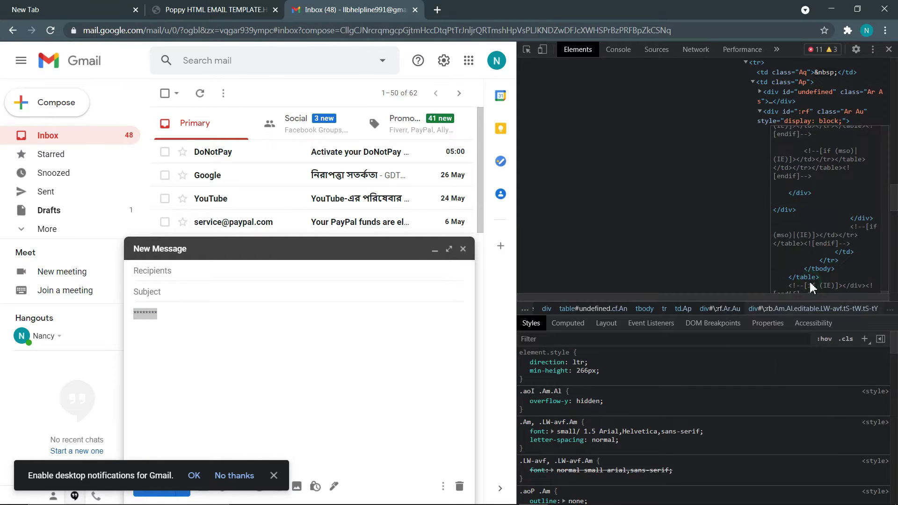
{"action": "scroll", "coordinate": [842, 255], "scroll_direction": "down", "scroll_amount": 1}
{"action": "left_click", "coordinate": [889, 49]}
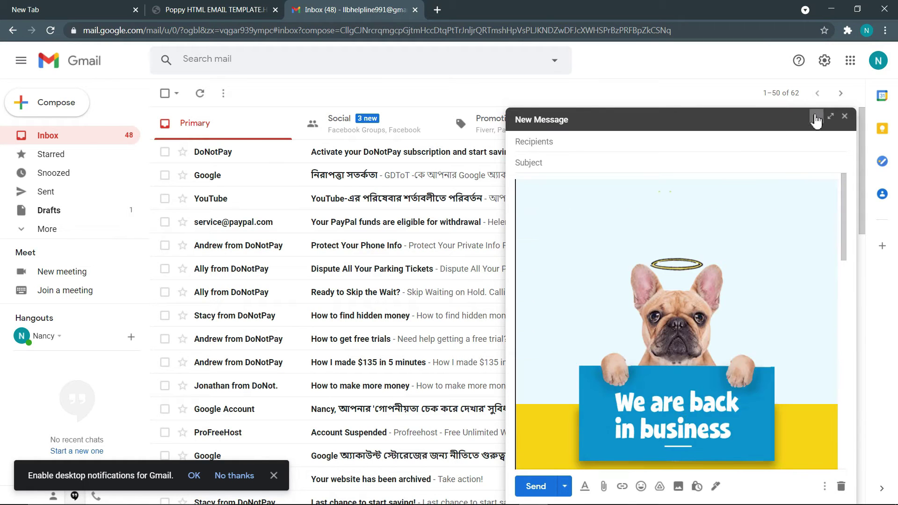
Expand the compose window to full screen and dismiss the tip
{"action": "left_click", "coordinate": [831, 116]}
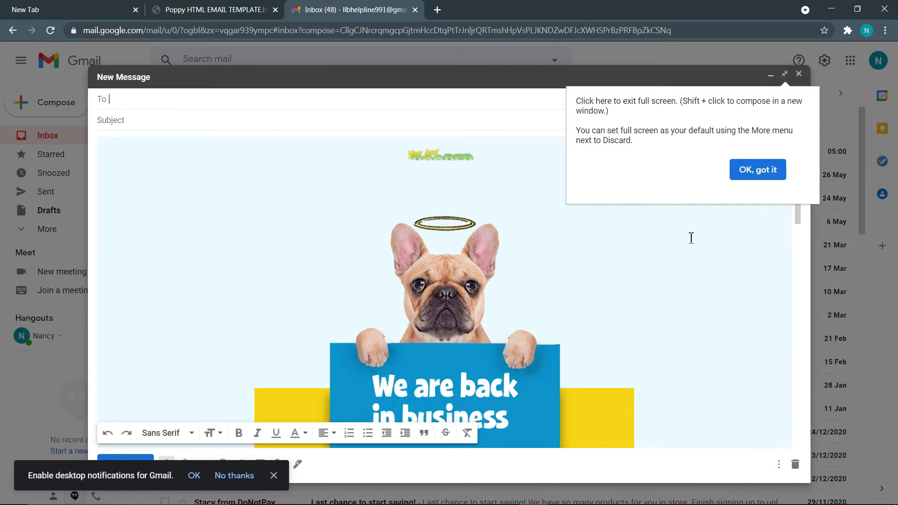
{"action": "left_click", "coordinate": [753, 173]}
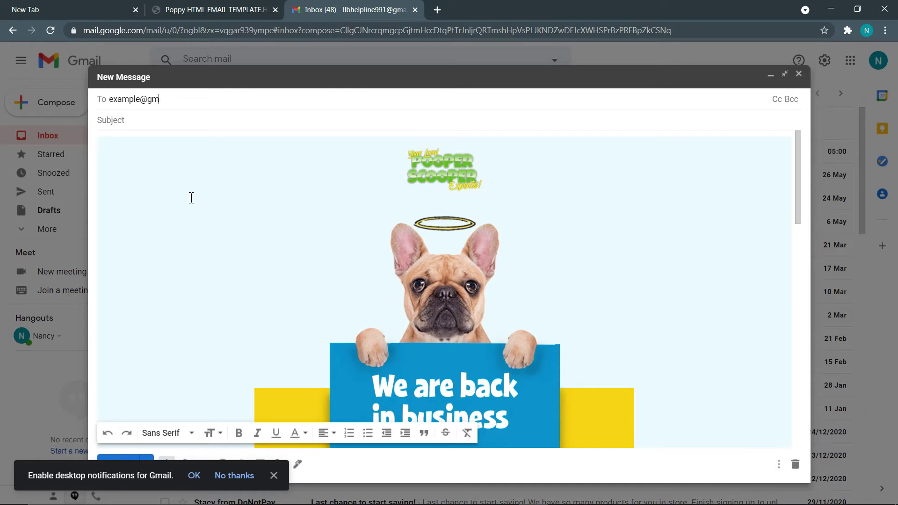
Enter the subject 'We are Back in Business'
{"action": "left_click", "coordinate": [120, 124]}
{"action": "type", "text": "We are Back in Business"}
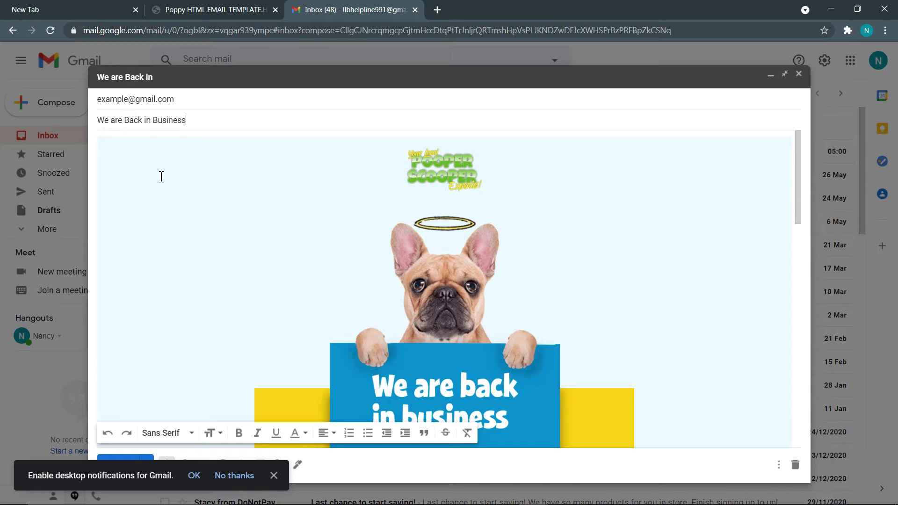
{"action": "scroll", "coordinate": [187, 210], "scroll_direction": "down", "scroll_amount": 8}
{"action": "scroll", "coordinate": [263, 243], "scroll_direction": "up", "scroll_amount": 7}
Replace the heading with 'You can edit the texts' and set its font to Wide
{"action": "left_click", "coordinate": [263, 242]}
{"action": "scroll", "coordinate": [393, 233], "scroll_direction": "down", "scroll_amount": 3}
{"action": "scroll", "coordinate": [393, 233], "scroll_direction": "down", "scroll_amount": 1}
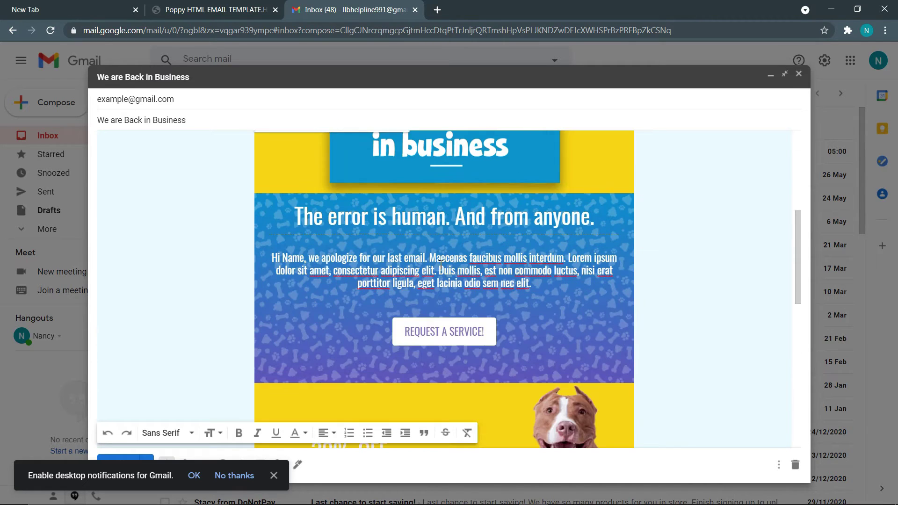
{"action": "left_click_drag", "start_coordinate": [595, 218], "coordinate": [294, 217]}
{"action": "type", "text": "Y"}
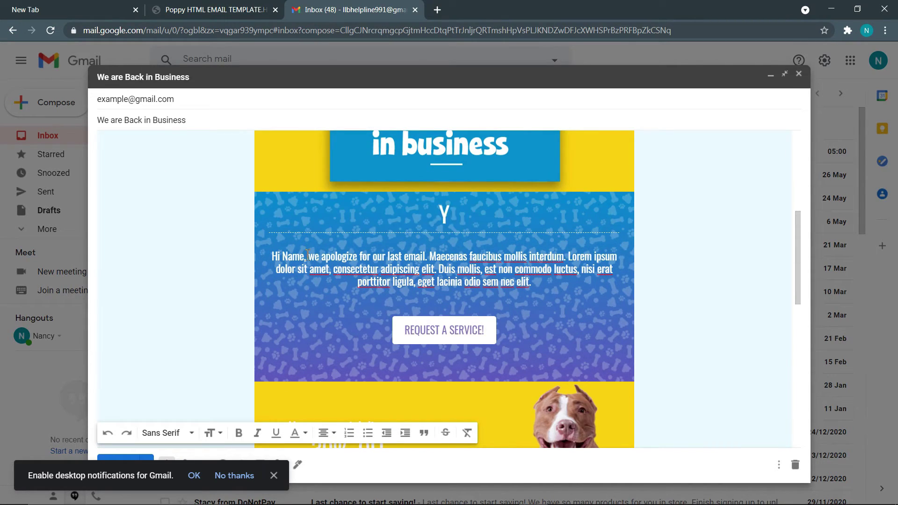
{"action": "type", "text": "ou can edit the texts"}
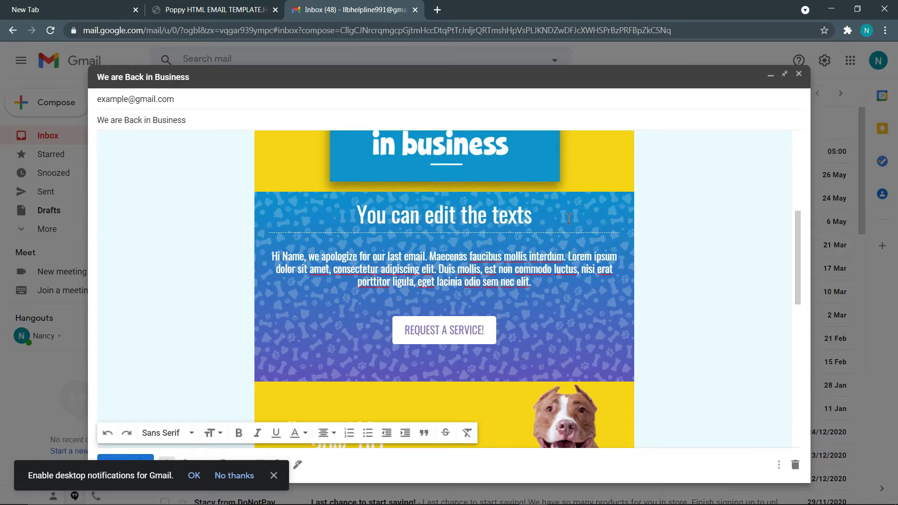
{"action": "triple_click", "coordinate": [343, 212]}
{"action": "left_click", "coordinate": [166, 432]}
{"action": "left_click", "coordinate": [155, 227]}
Change the button text from 'REQUEST A SERVICE!' to 'Visit Us'
{"action": "left_click", "coordinate": [457, 333]}
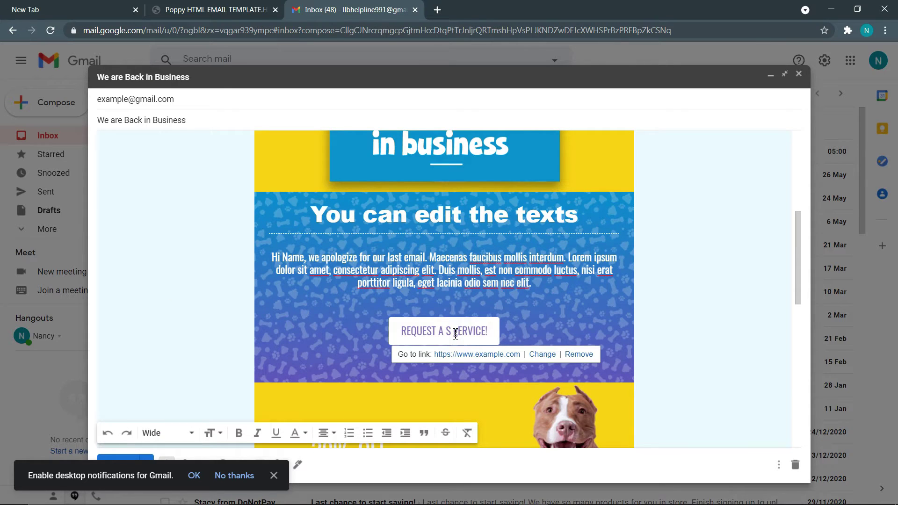
{"action": "type", "text": "Visit us"}
{"action": "left_click_drag", "start_coordinate": [470, 333], "coordinate": [507, 334]}
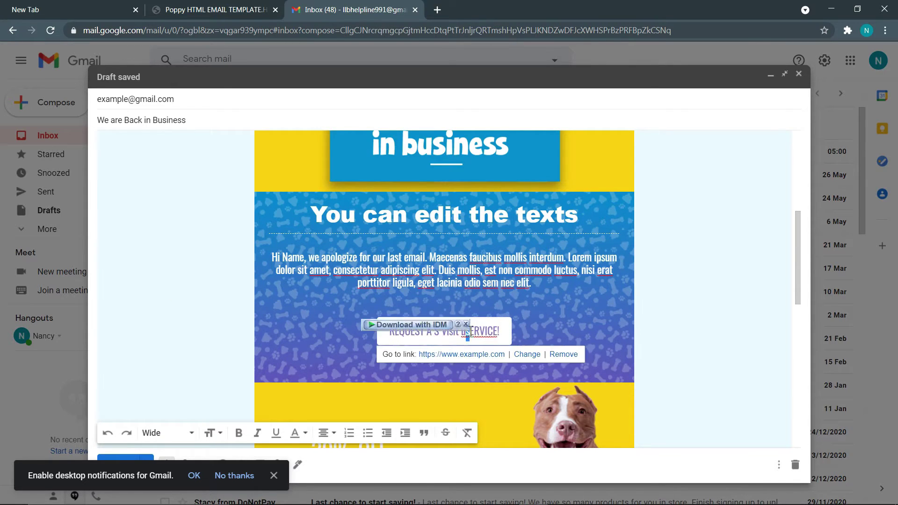
{"action": "key", "text": "BackSpace"}
{"action": "left_click_drag", "start_coordinate": [444, 332], "coordinate": [399, 334]}
{"action": "key", "text": "BackSpace"}
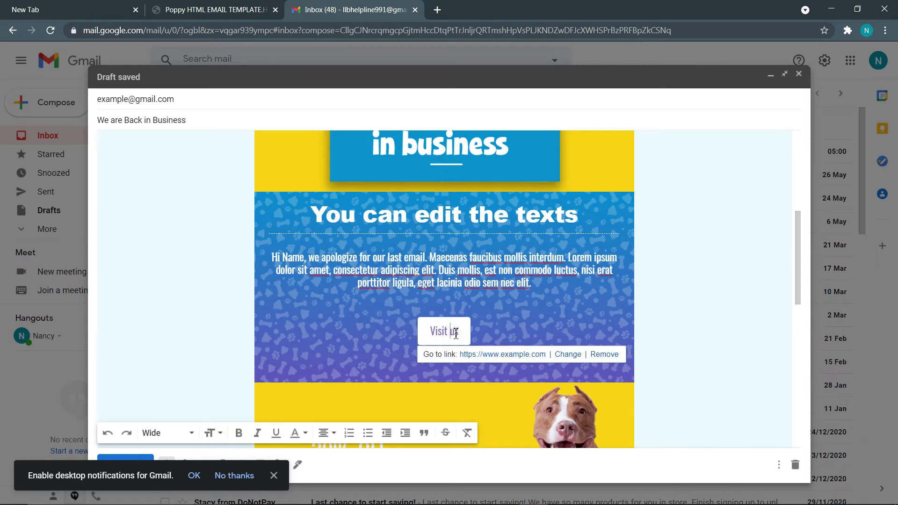
{"action": "scroll", "coordinate": [458, 340], "scroll_direction": "down", "scroll_amount": 4}
{"action": "left_click", "coordinate": [449, 197]}
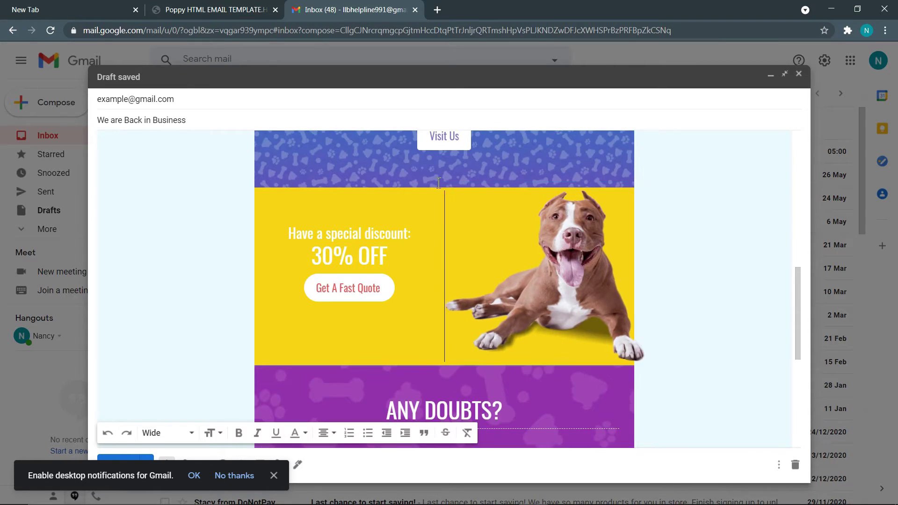
Shrink the lying dog image beside the 30% OFF discount and check the mail and phone links
{"action": "left_click_drag", "start_coordinate": [441, 191], "coordinate": [575, 372]}
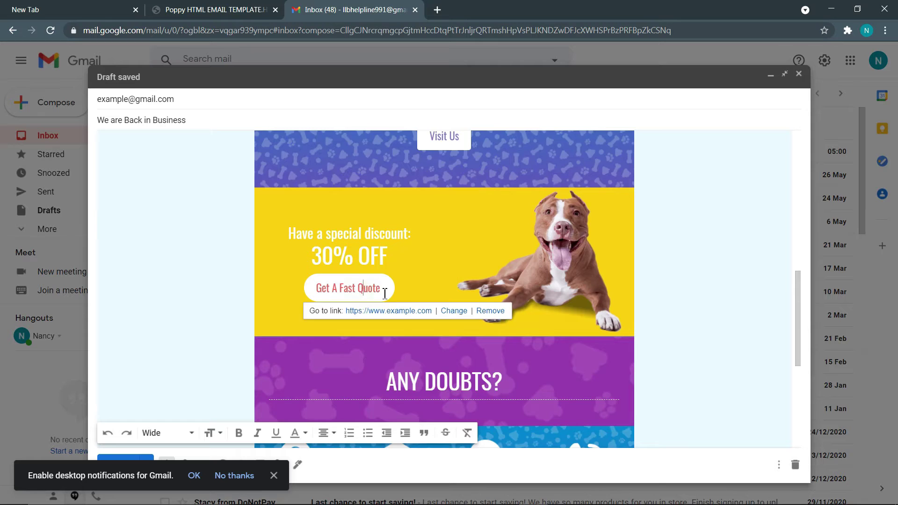
{"action": "scroll", "coordinate": [417, 283], "scroll_direction": "down", "scroll_amount": 3}
{"action": "left_click", "coordinate": [418, 283]}
{"action": "scroll", "coordinate": [417, 279], "scroll_direction": "down", "scroll_amount": 1}
{"action": "left_click", "coordinate": [588, 257]}
{"action": "scroll", "coordinate": [468, 304], "scroll_direction": "down", "scroll_amount": 2}
{"action": "left_click", "coordinate": [431, 351]}
Change the footer Facebook icon's link so its page name ends in 'heyu'
{"action": "left_click", "coordinate": [403, 372]}
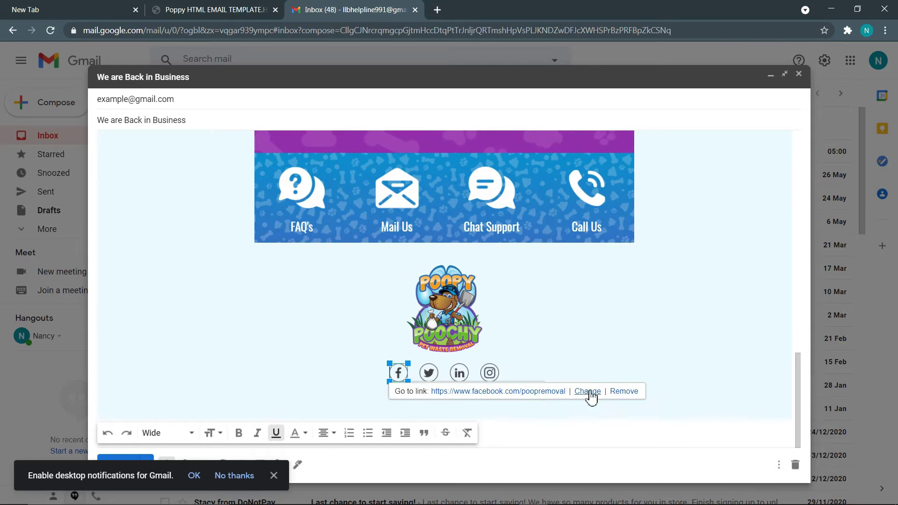
{"action": "left_click", "coordinate": [588, 391]}
{"action": "left_click_drag", "start_coordinate": [519, 273], "coordinate": [474, 274]}
{"action": "type", "text": "heyutsho"}
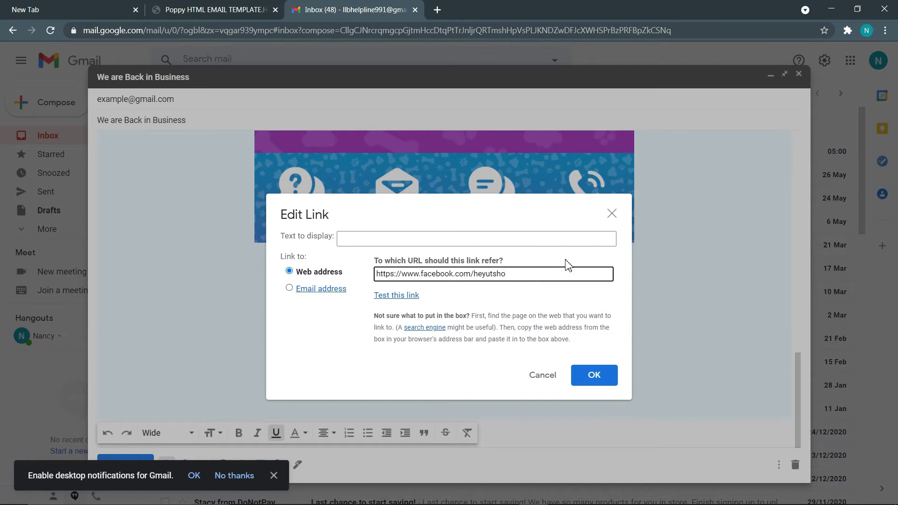
{"action": "left_click", "coordinate": [594, 375]}
{"action": "scroll", "coordinate": [647, 345], "scroll_direction": "up", "scroll_amount": 3}
{"action": "scroll", "coordinate": [648, 345], "scroll_direction": "down", "scroll_amount": 3}
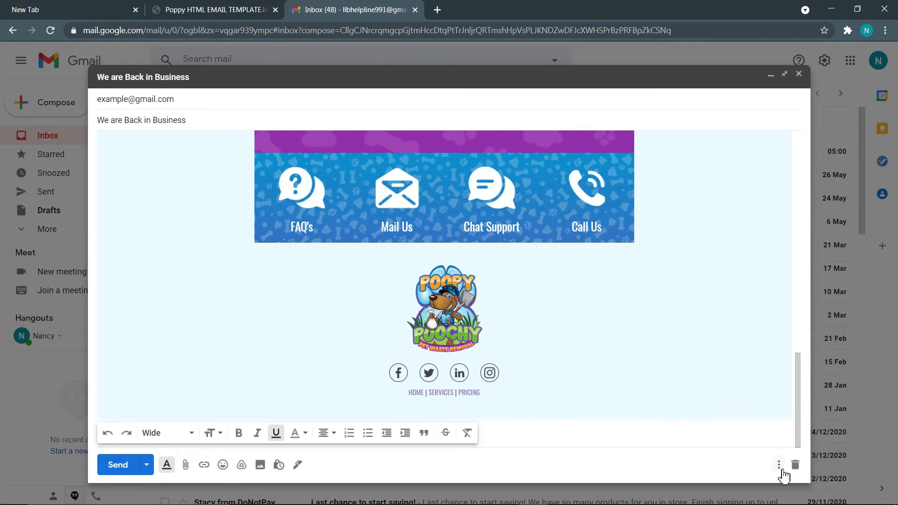
Save the draft as new template 'We are Back in Business' and close the compose window
{"action": "left_click", "coordinate": [780, 466]}
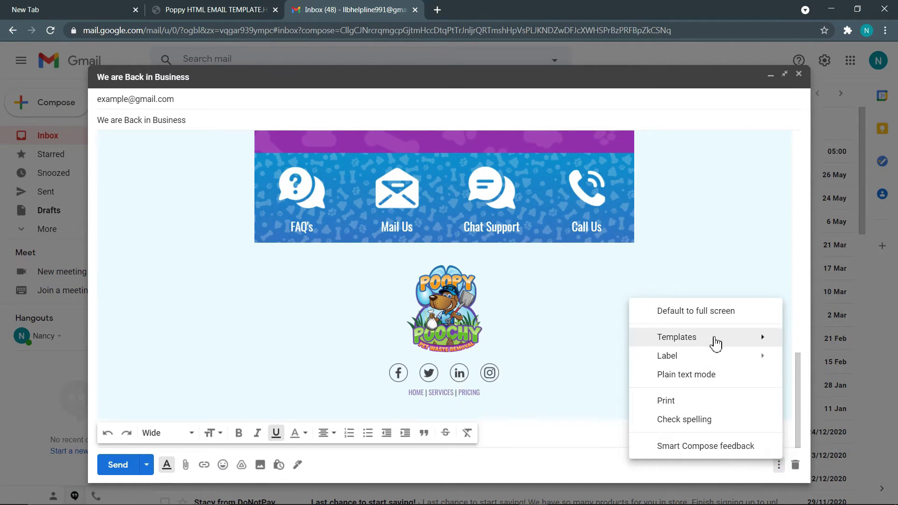
{"action": "mouse_move", "coordinate": [716, 339]}
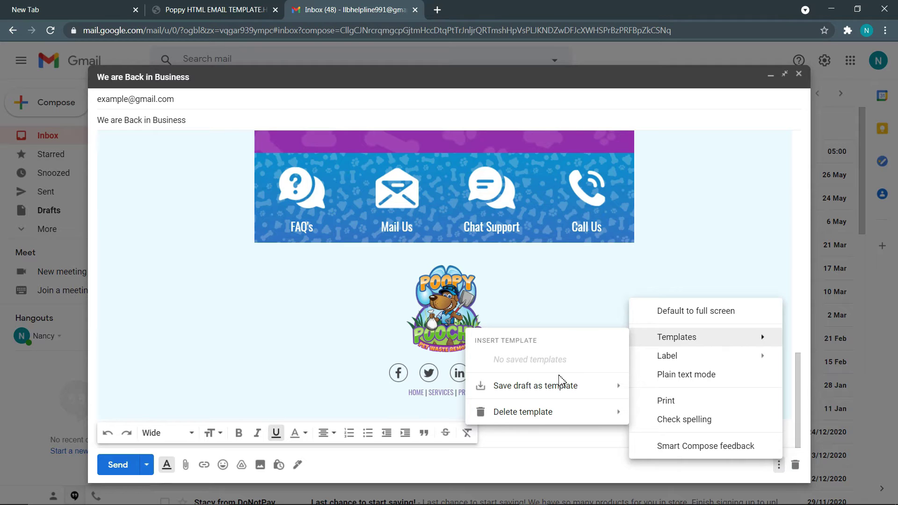
{"action": "mouse_move", "coordinate": [563, 393]}
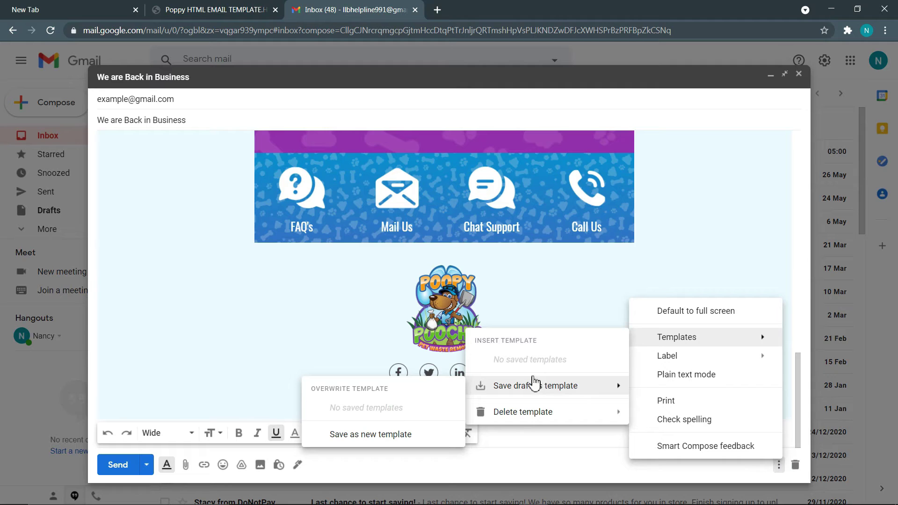
{"action": "left_click", "coordinate": [390, 435]}
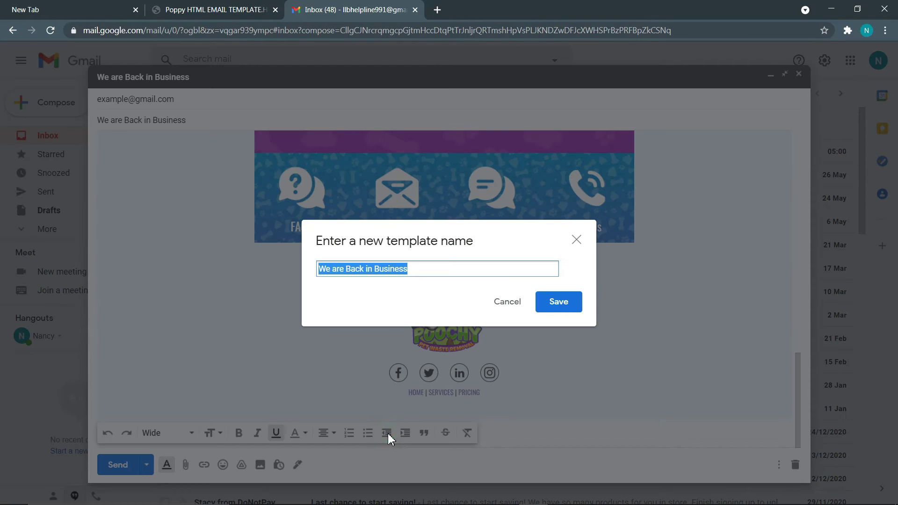
{"action": "left_click", "coordinate": [548, 313]}
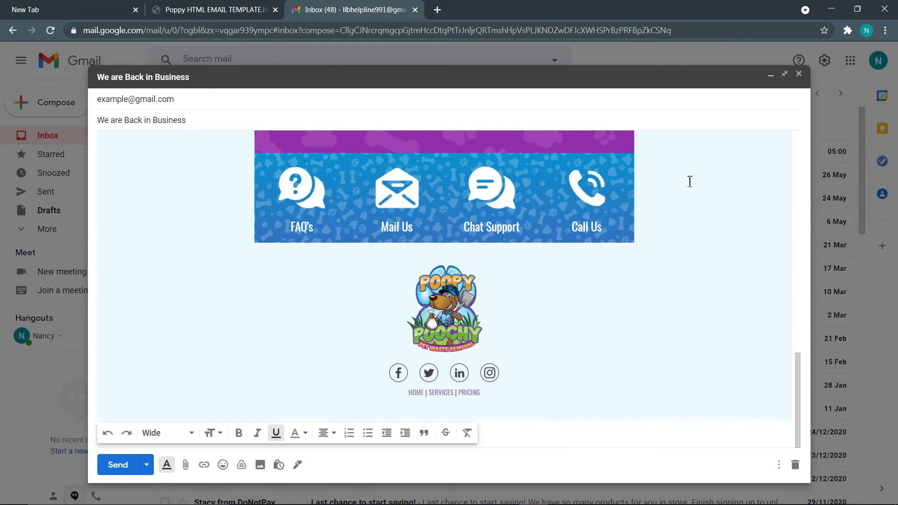
{"action": "left_click", "coordinate": [798, 76]}
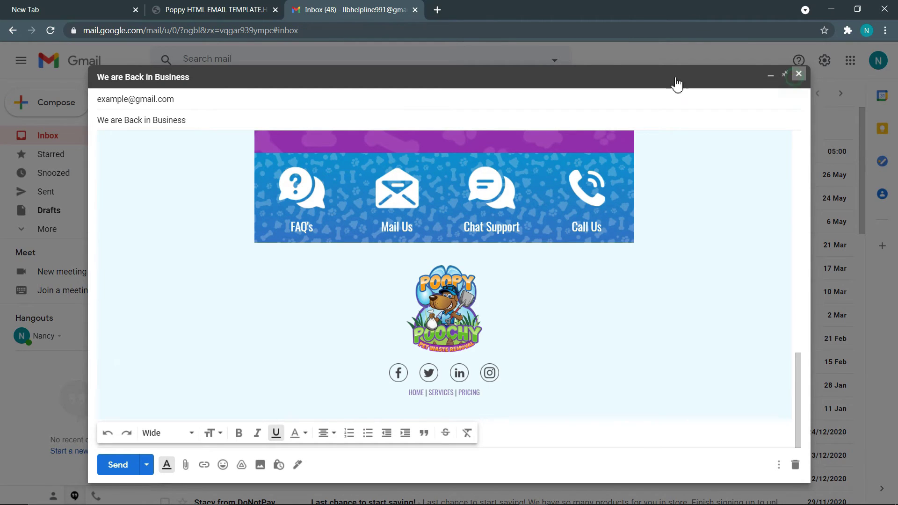
Start a new message, insert the 'We are Back in Business' template, and select its placeholder body text
{"action": "left_click", "coordinate": [17, 105]}
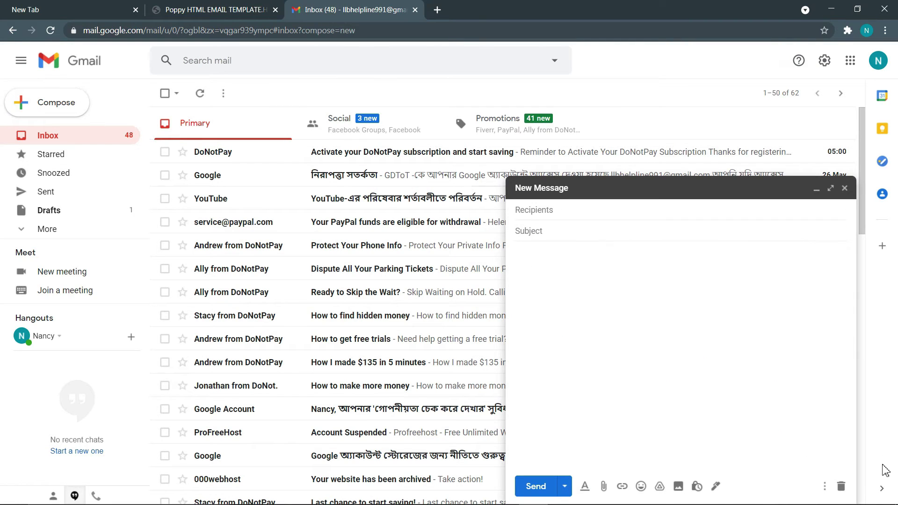
{"action": "left_click", "coordinate": [825, 488]}
{"action": "mouse_move", "coordinate": [743, 363]}
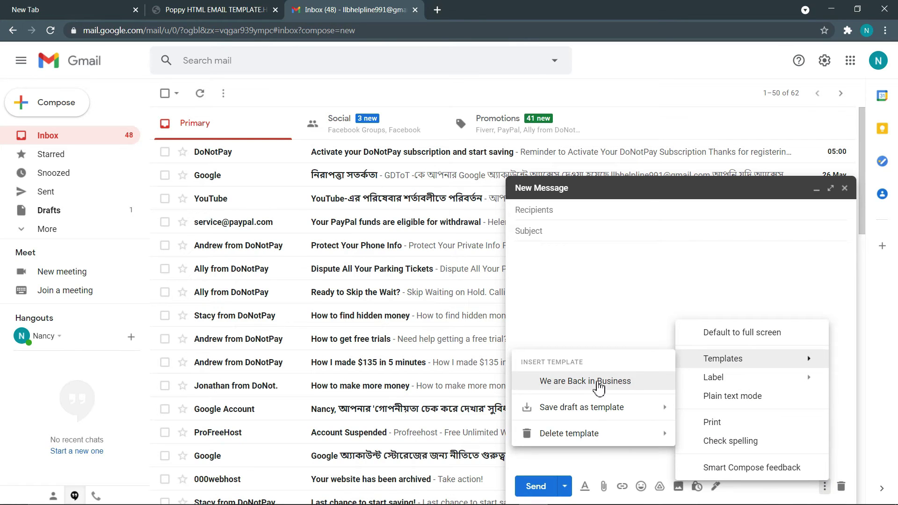
{"action": "left_click", "coordinate": [633, 380]}
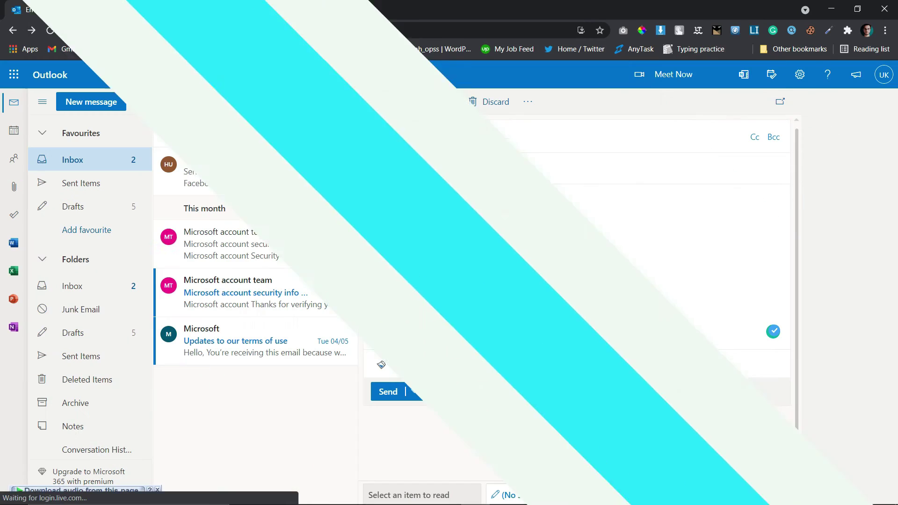
{"action": "left_click_drag", "start_coordinate": [399, 199], "coordinate": [363, 199]}
Replace the message body with the pasted HTML template code using DevTools' Edit as HTML
{"action": "key", "text": "ctrl+shift+i"}
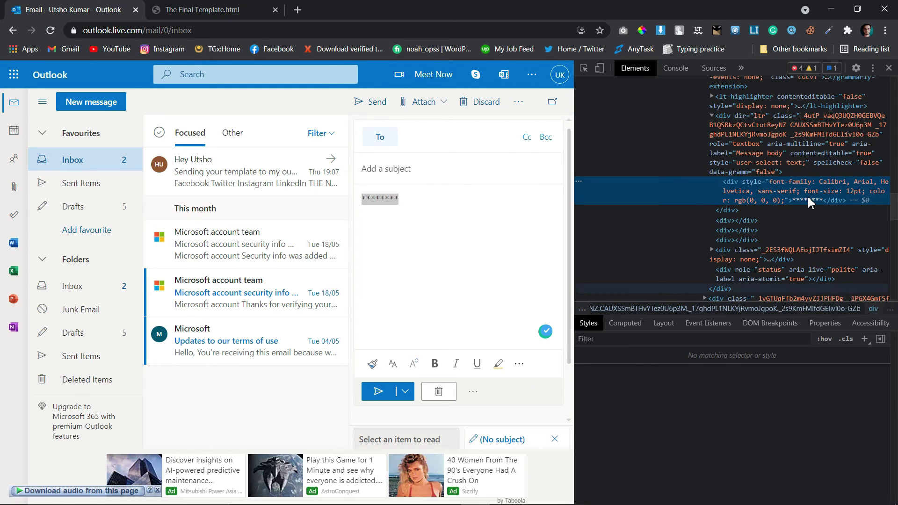
{"action": "right_click", "coordinate": [743, 199]}
{"action": "left_click", "coordinate": [763, 215]}
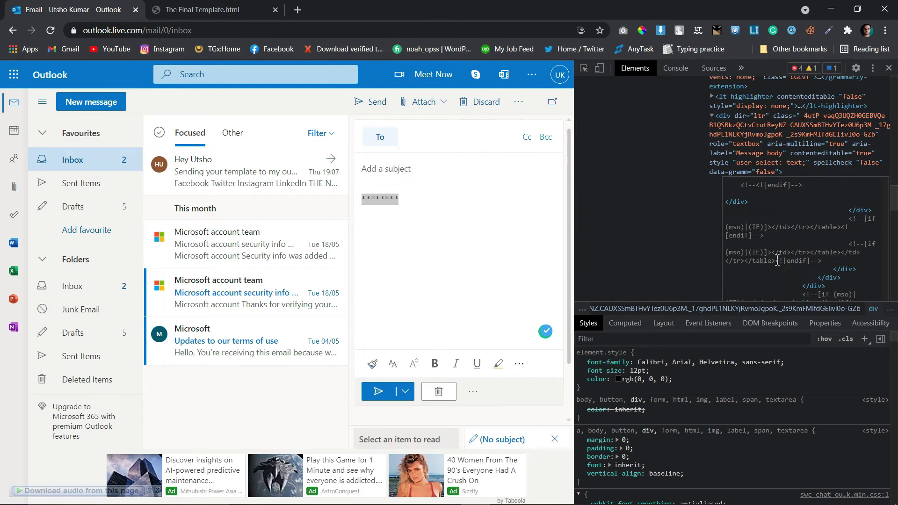
{"action": "left_click", "coordinate": [889, 68]}
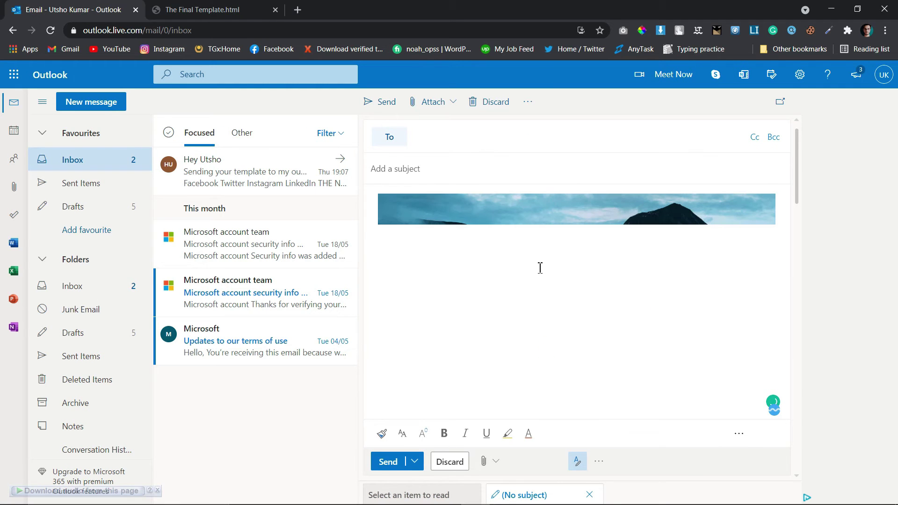
{"action": "scroll", "coordinate": [519, 247], "scroll_direction": "down", "scroll_amount": 5}
{"action": "scroll", "coordinate": [519, 246], "scroll_direction": "down", "scroll_amount": 2}
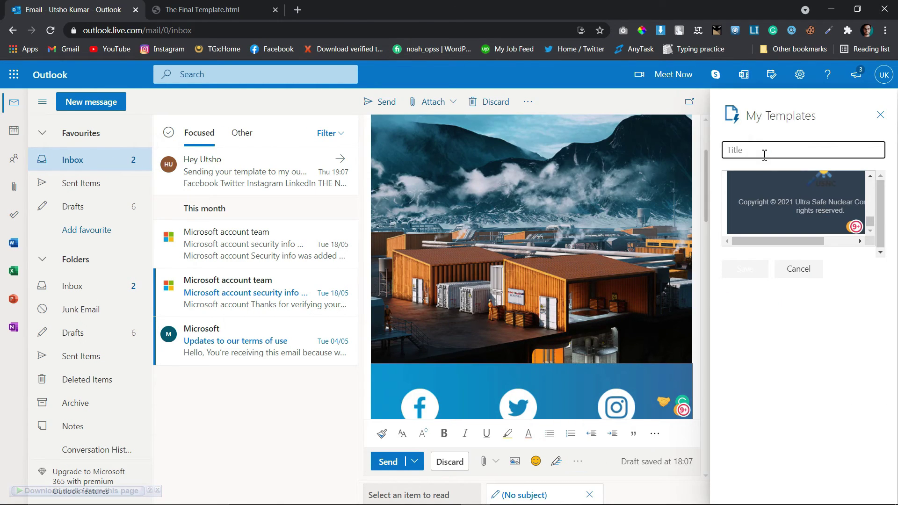
Name the template in My Templates and try saving it, which fails as too large
{"action": "type", "text": "tem"}
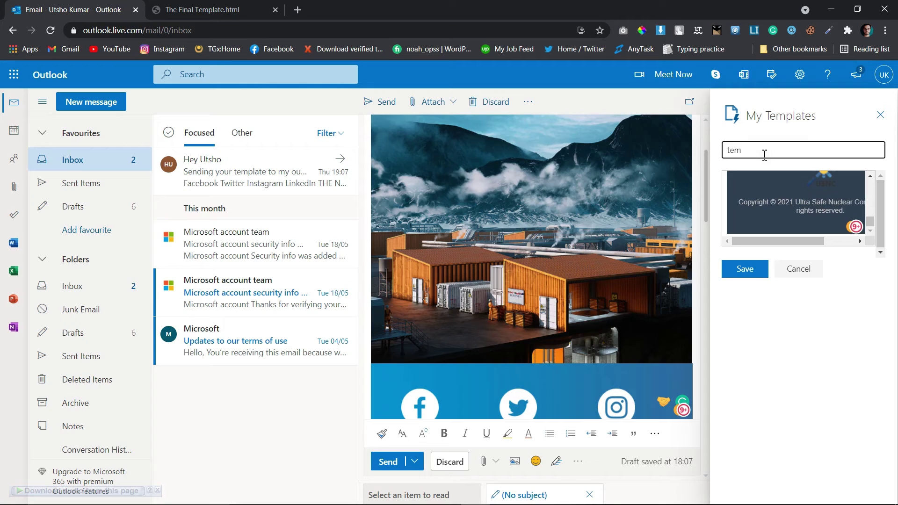
{"action": "left_click", "coordinate": [742, 268]}
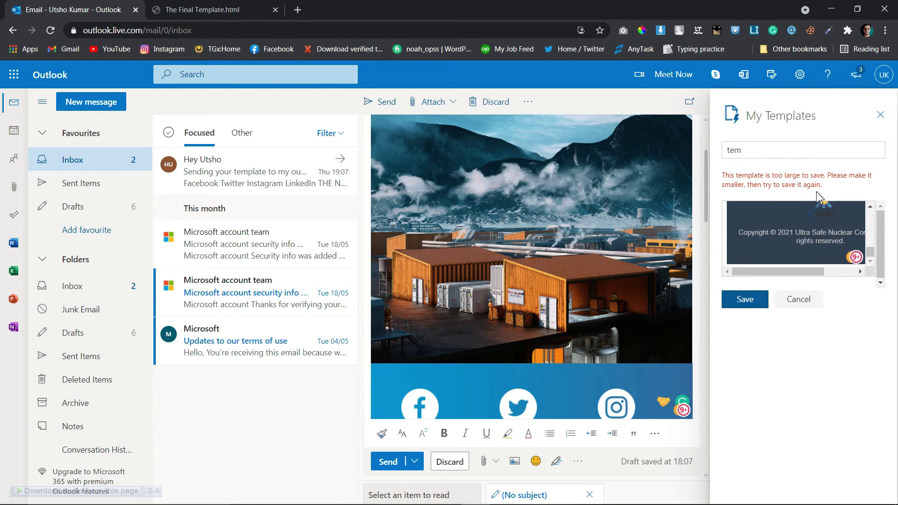
{"action": "left_click_drag", "start_coordinate": [821, 187], "coordinate": [723, 177]}
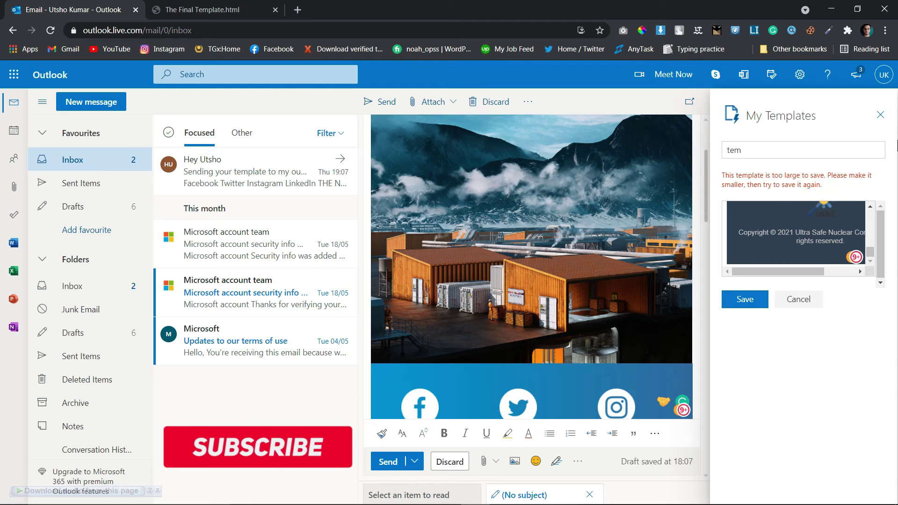
Close My Templates and open today's untitled draft from the Drafts folder
{"action": "left_click", "coordinate": [882, 115]}
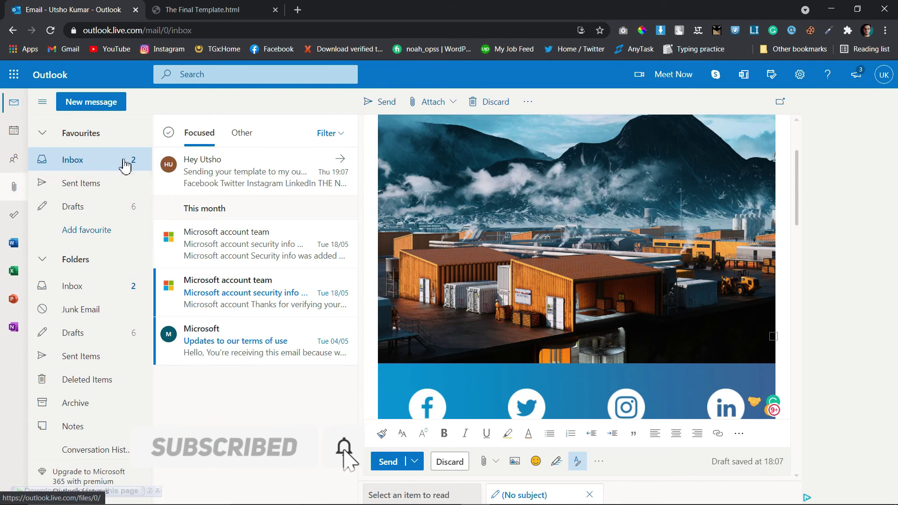
{"action": "left_click", "coordinate": [119, 206]}
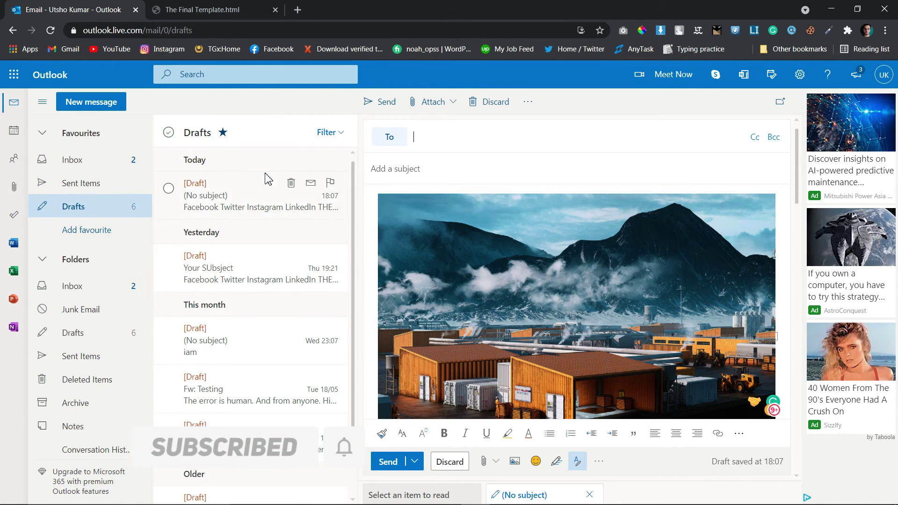
{"action": "left_click", "coordinate": [227, 203]}
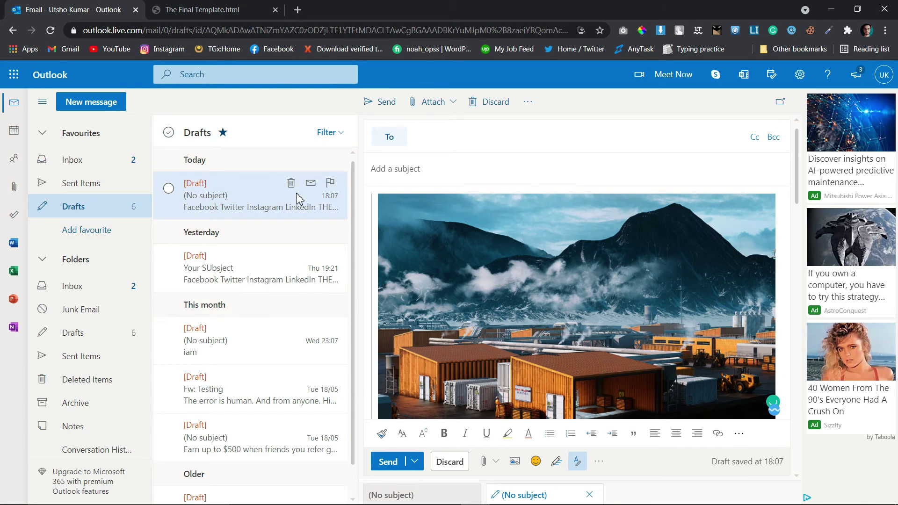